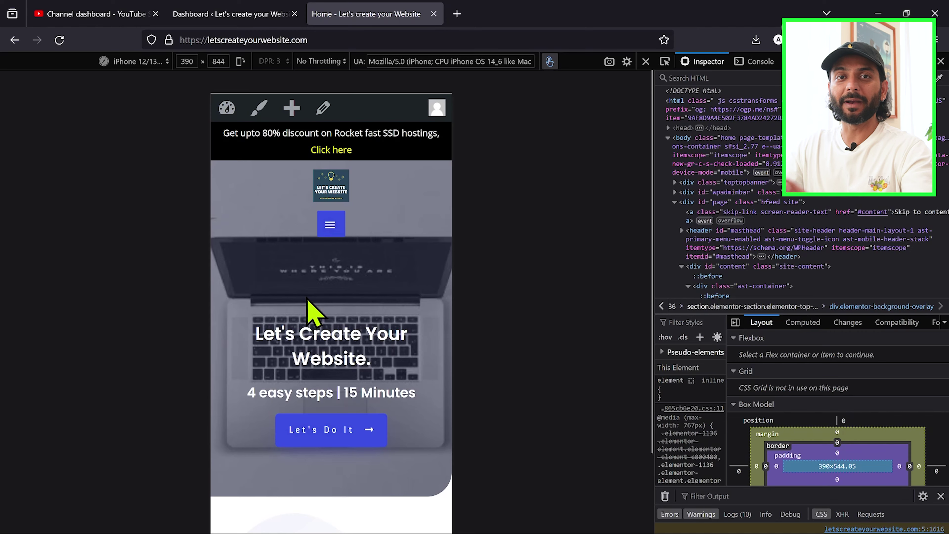
- Scroll the home page's mobile preview down and back up to inspect it
{"action": "scroll", "coordinate": [307, 299], "scroll_direction": "down", "scroll_amount": 10}
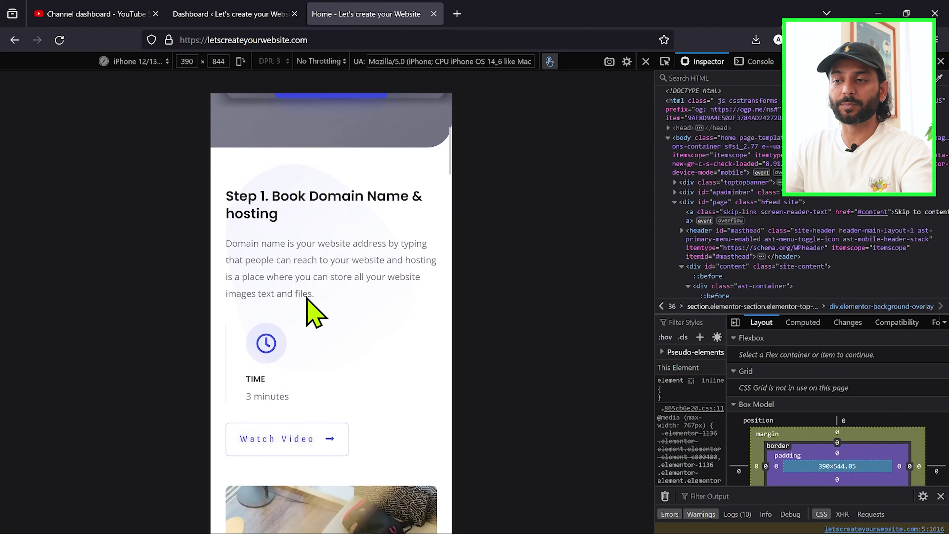
{"action": "scroll", "coordinate": [284, 302], "scroll_direction": "up", "scroll_amount": 10}
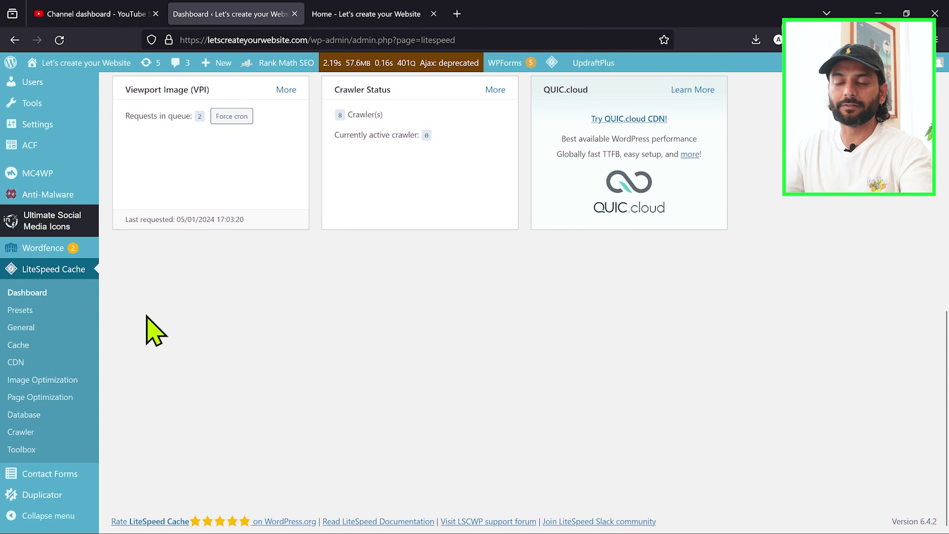
- Open LiteSpeed Cache's General settings page and scroll to the Guest Mode section
{"action": "left_click", "coordinate": [33, 329]}
{"action": "scroll", "coordinate": [370, 339], "scroll_direction": "up", "scroll_amount": 2}
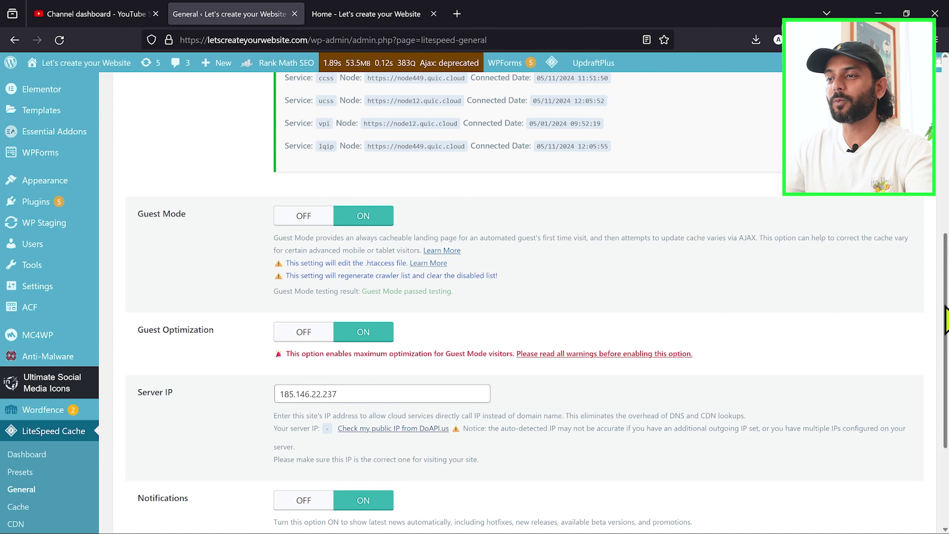
- Scroll through the Guest Mode, Server IP and Notifications options on the General page
{"action": "scroll", "coordinate": [612, 331], "scroll_direction": "up", "scroll_amount": 1}
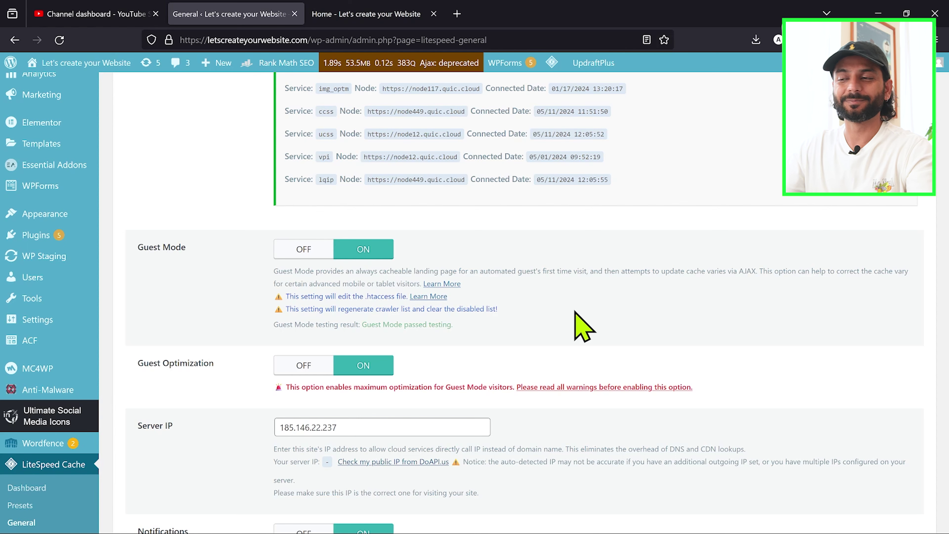
{"action": "scroll", "coordinate": [583, 325], "scroll_direction": "up", "scroll_amount": 1}
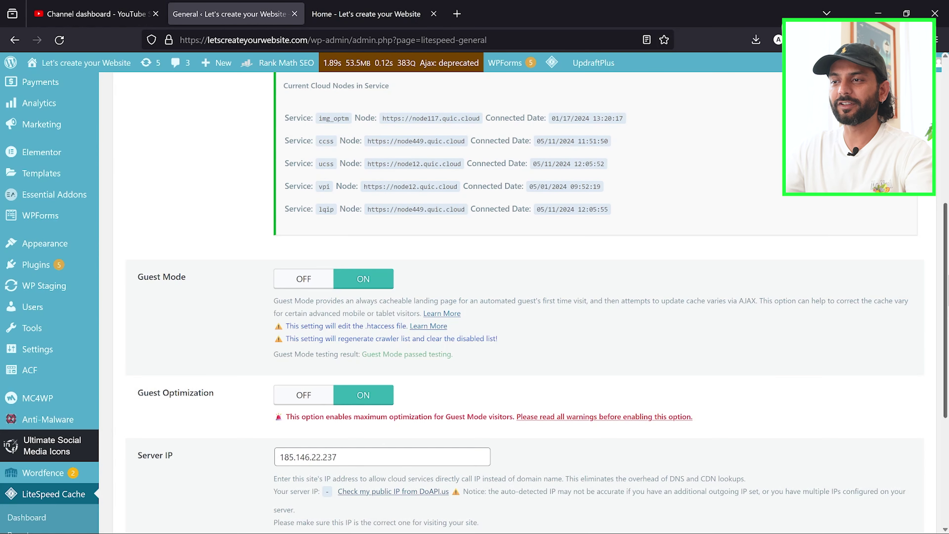
{"action": "scroll", "coordinate": [299, 336], "scroll_direction": "down", "scroll_amount": 1}
{"action": "scroll", "coordinate": [526, 355], "scroll_direction": "down", "scroll_amount": 5}
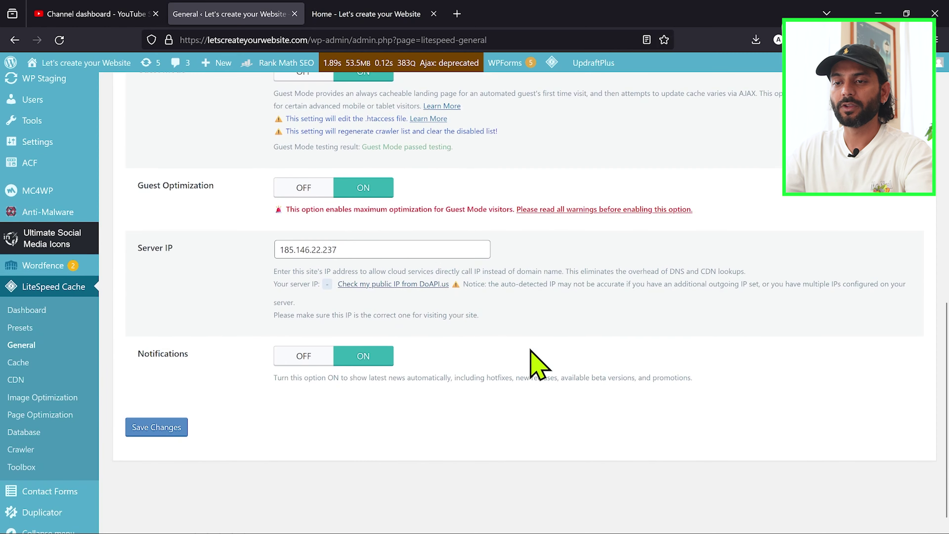
- On the Cache settings page, toggle Cache Mobile off and back on, then save the changes
{"action": "left_click", "coordinate": [23, 344]}
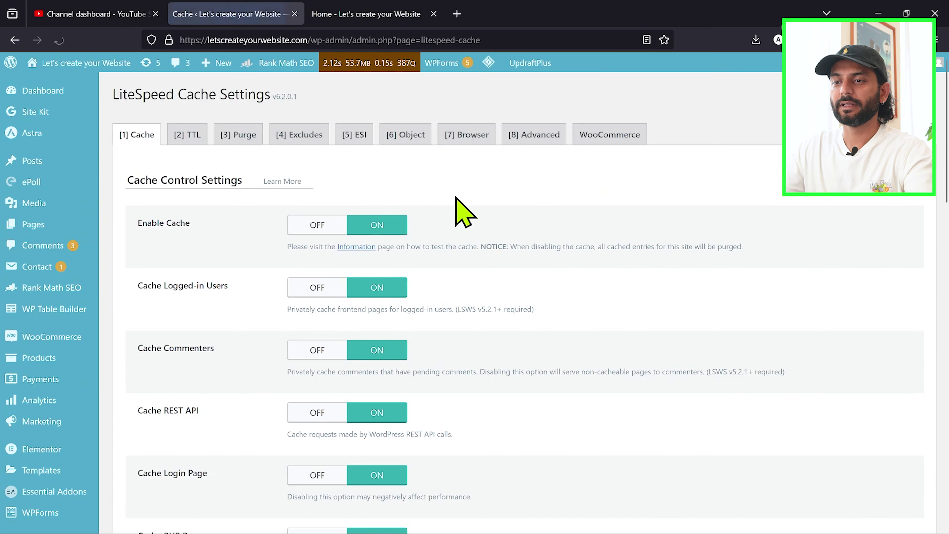
{"action": "scroll", "coordinate": [463, 211], "scroll_direction": "down", "scroll_amount": 8}
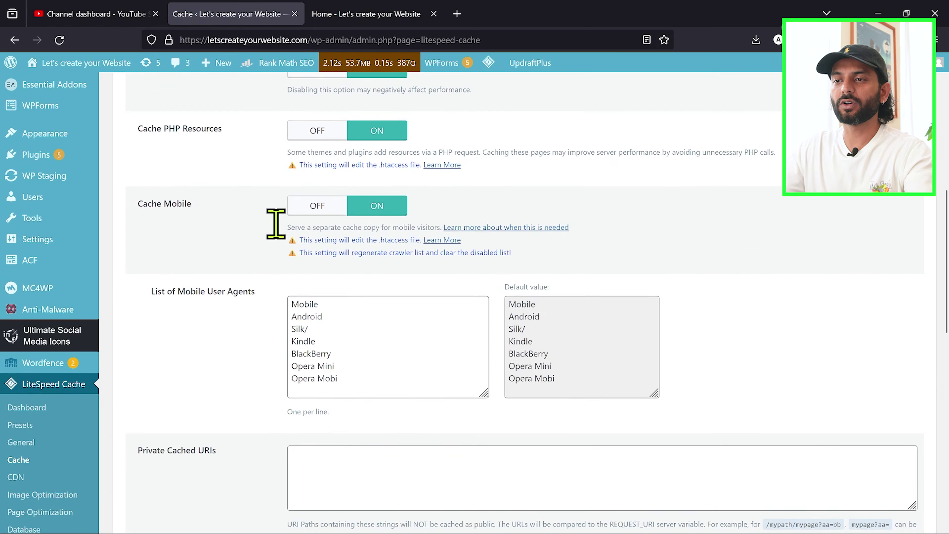
{"action": "left_click", "coordinate": [319, 205]}
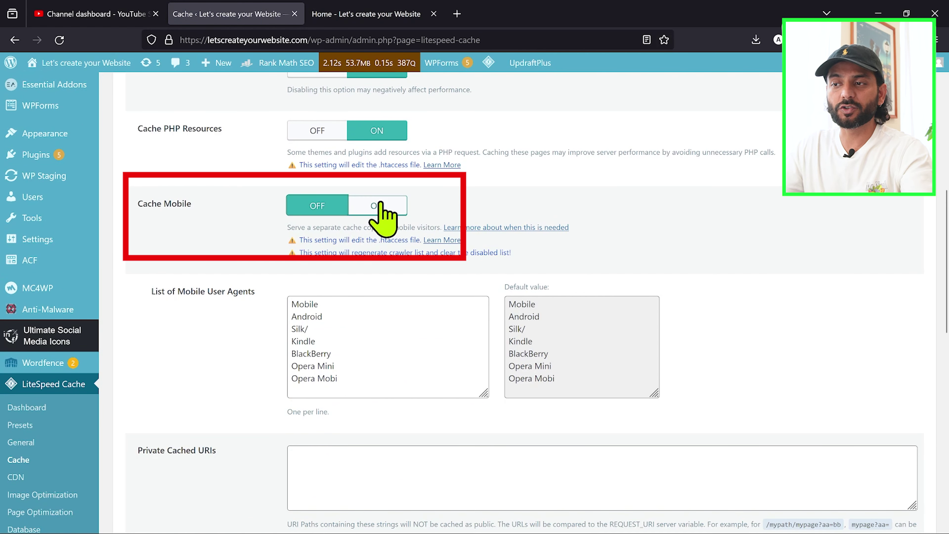
{"action": "left_click", "coordinate": [379, 206]}
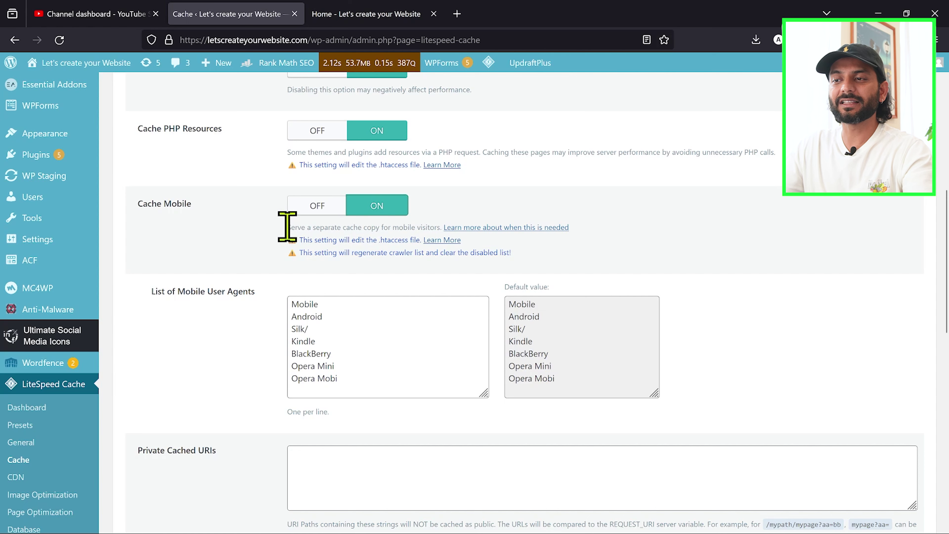
{"action": "left_click_drag", "start_coordinate": [287, 227], "coordinate": [440, 228]}
{"action": "left_click", "coordinate": [174, 235]}
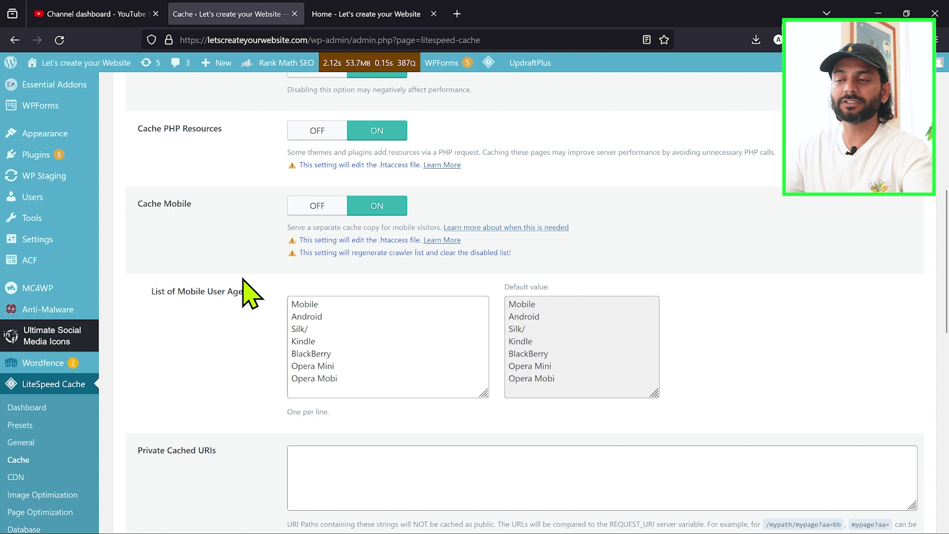
{"action": "scroll", "coordinate": [250, 293], "scroll_direction": "down", "scroll_amount": 12}
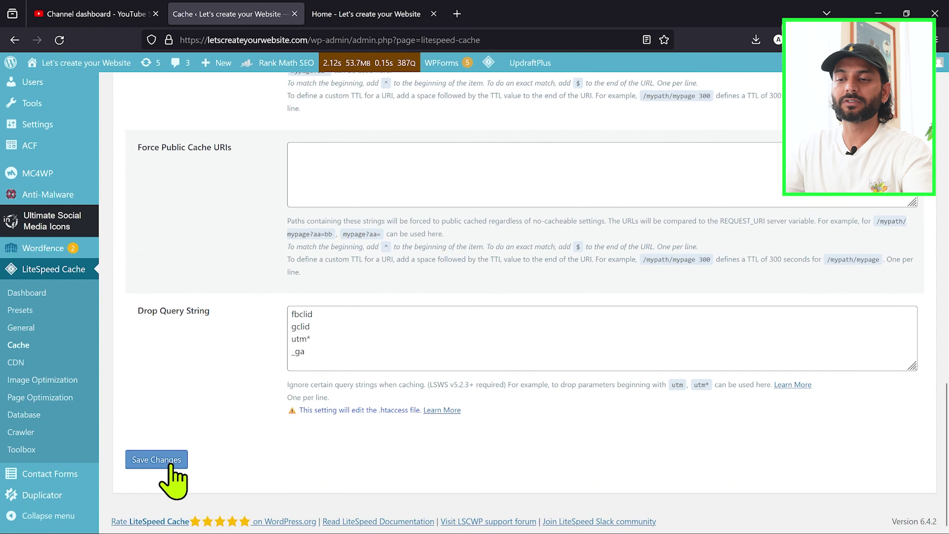
{"action": "left_click", "coordinate": [170, 464]}
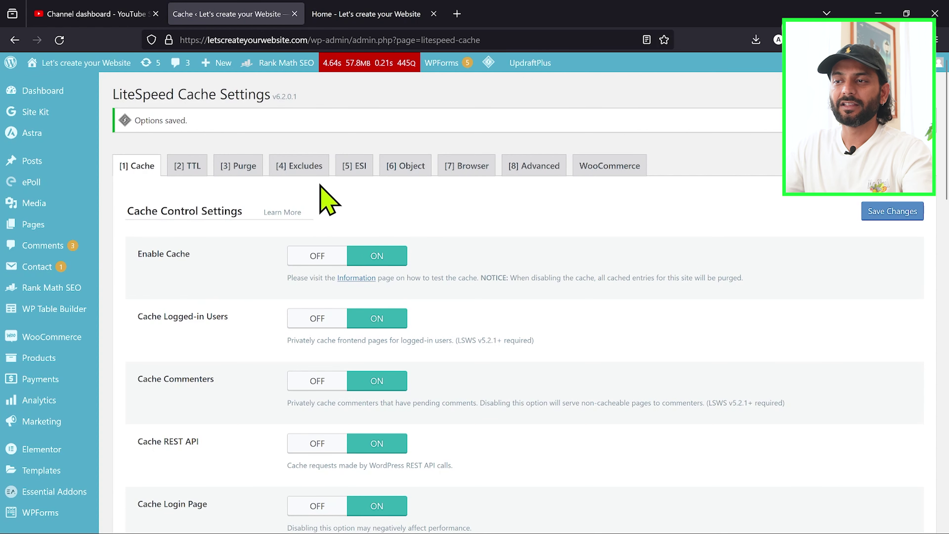
- Set Enable ESI to ON on the ESI tab, then open the site's home page in a new tab
{"action": "left_click", "coordinate": [353, 169]}
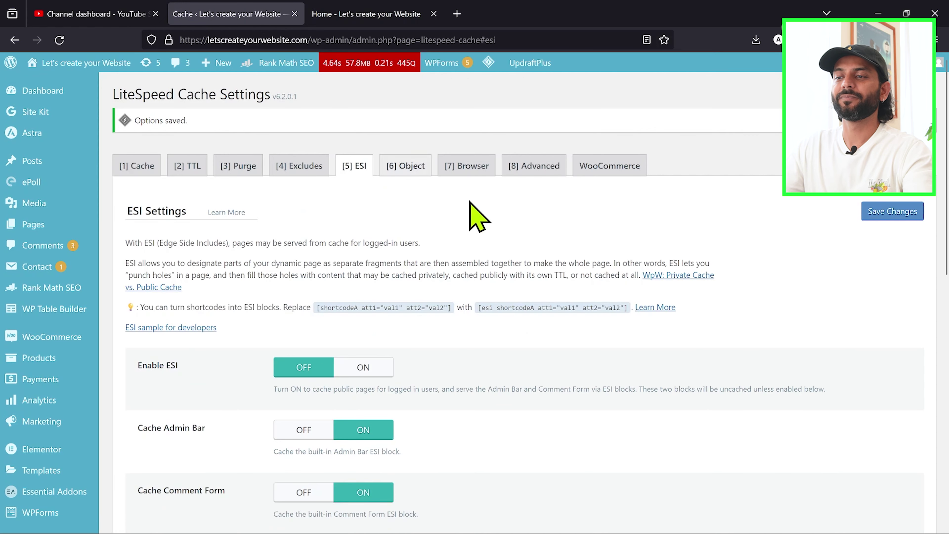
{"action": "scroll", "coordinate": [511, 235], "scroll_direction": "down", "scroll_amount": 3}
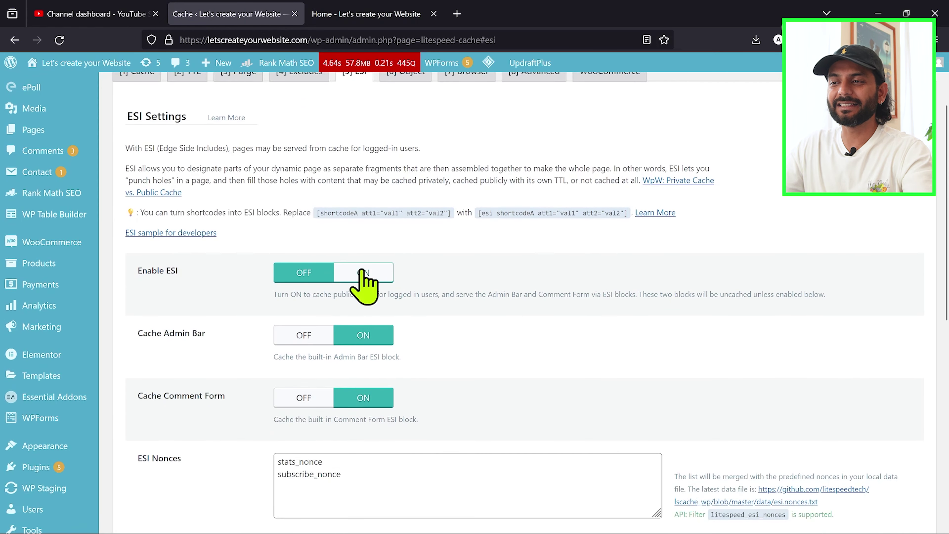
{"action": "left_click", "coordinate": [362, 275]}
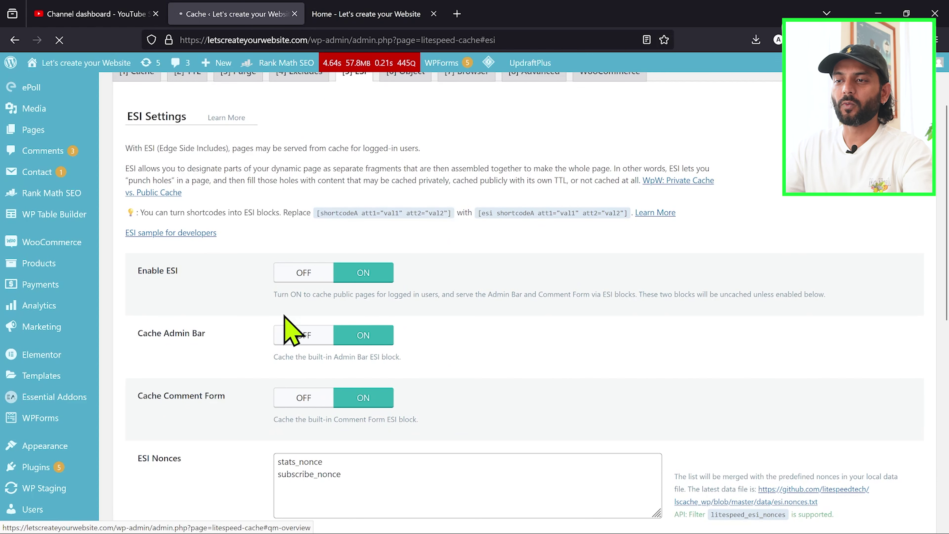
{"action": "left_click", "coordinate": [457, 14]}
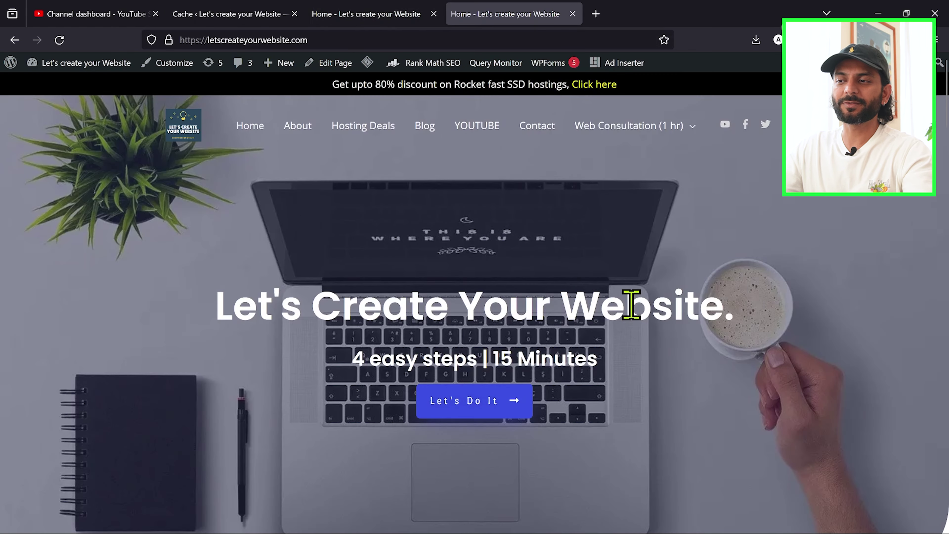
- Open the Web Consultation (1 hr) Complete Speed Optimization product and add it to the cart
{"action": "scroll", "coordinate": [631, 314], "scroll_direction": "down", "scroll_amount": 10}
{"action": "scroll", "coordinate": [639, 321], "scroll_direction": "down", "scroll_amount": 15}
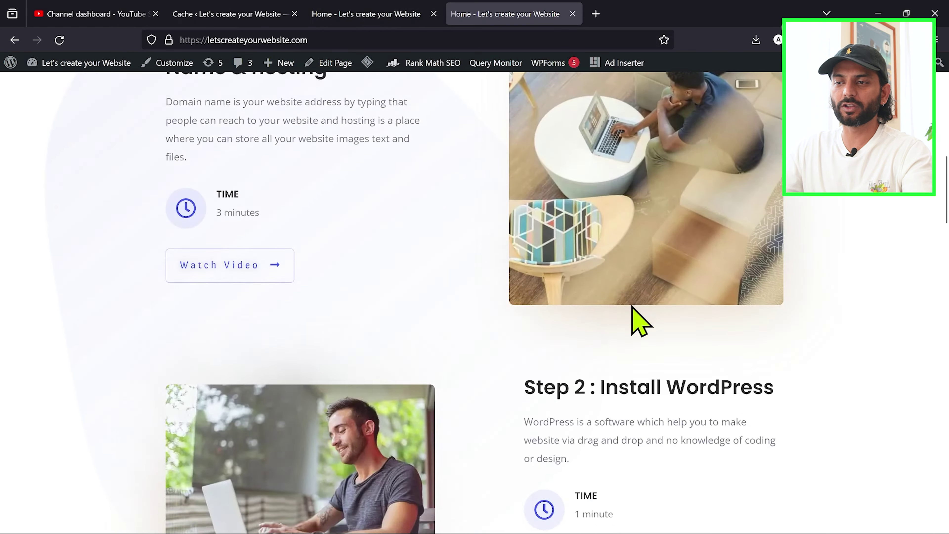
{"action": "scroll", "coordinate": [639, 321], "scroll_direction": "down", "scroll_amount": 8}
{"action": "scroll", "coordinate": [460, 263], "scroll_direction": "up", "scroll_amount": 20}
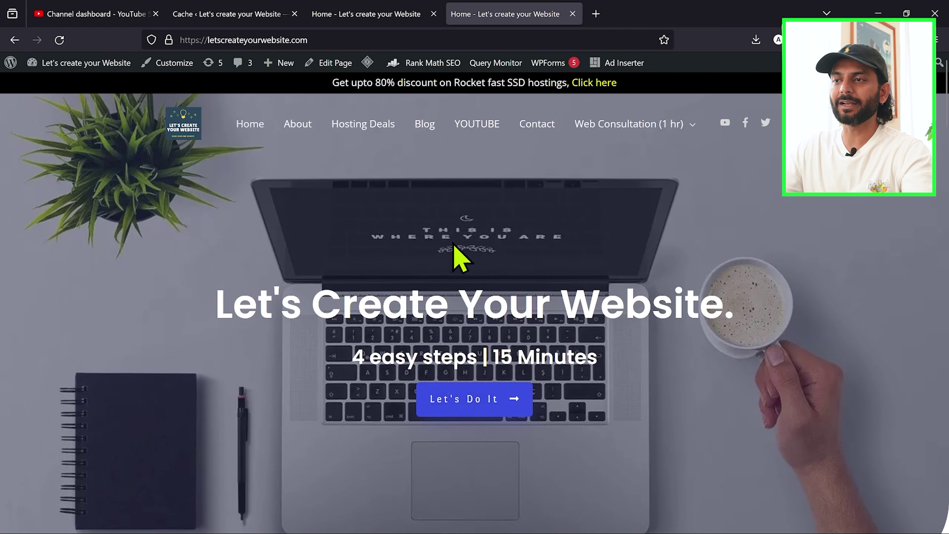
{"action": "mouse_move", "coordinate": [644, 127]}
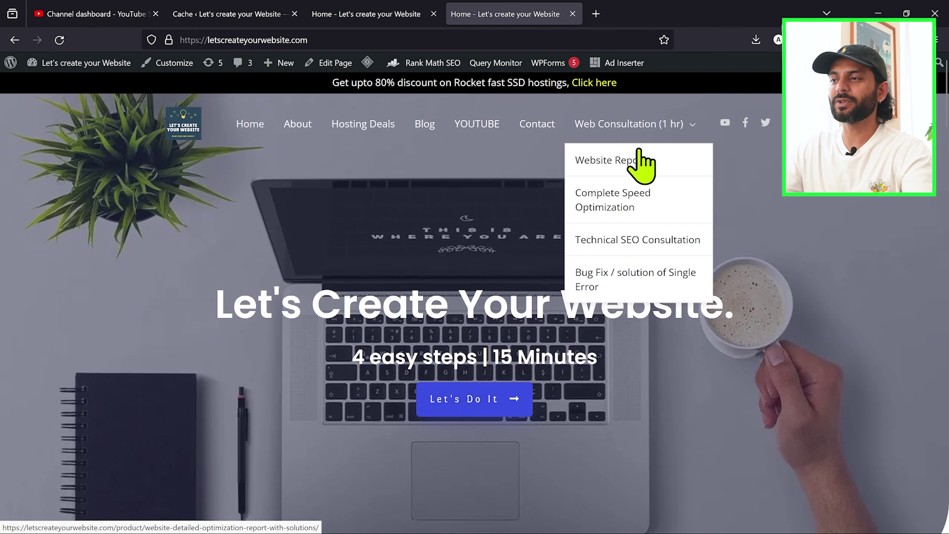
{"action": "left_click", "coordinate": [627, 208]}
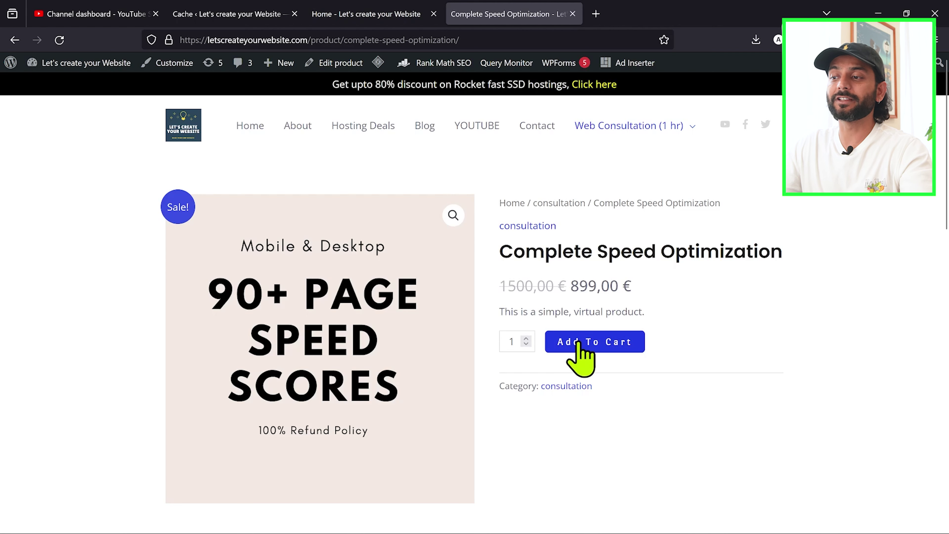
{"action": "left_click", "coordinate": [578, 342]}
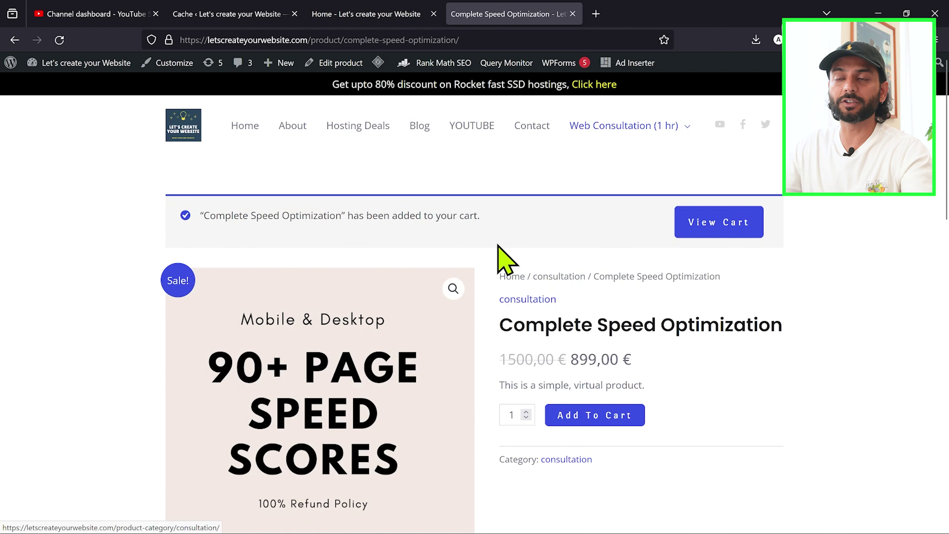
{"action": "mouse_move", "coordinate": [679, 129]}
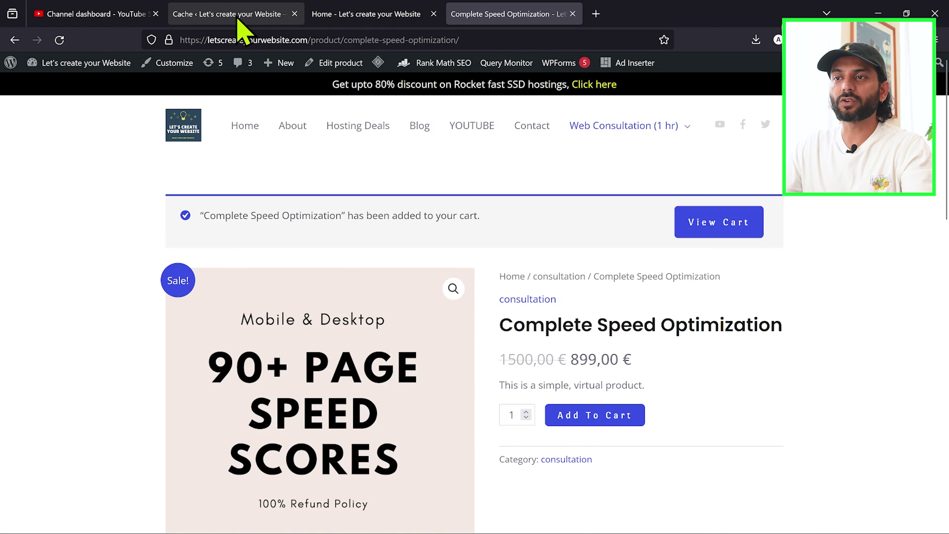
- Re-save the LiteSpeed ESI tab, confirming Enable ESI, Cache Admin Bar and Cache Comment Form are ON
{"action": "left_click", "coordinate": [238, 16]}
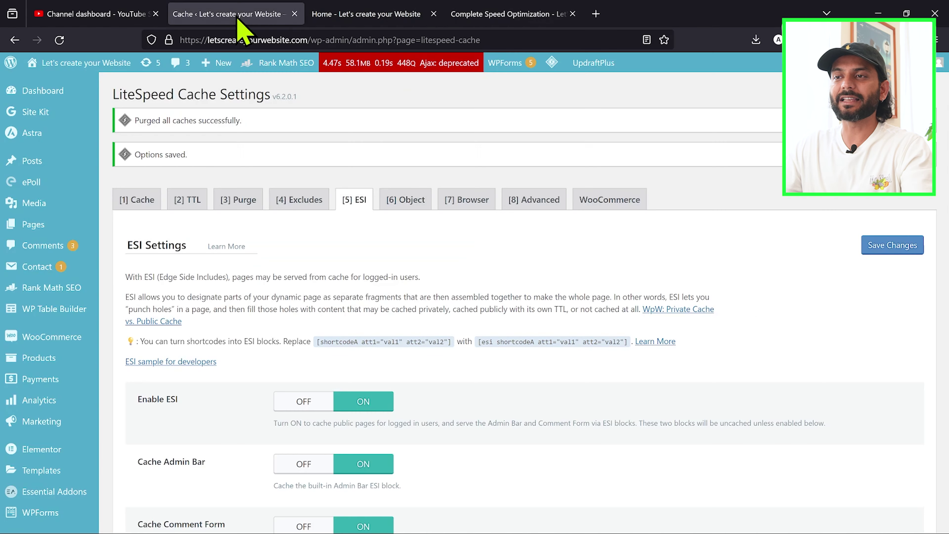
{"action": "scroll", "coordinate": [434, 392], "scroll_direction": "down", "scroll_amount": 3}
{"action": "scroll", "coordinate": [434, 392], "scroll_direction": "up", "scroll_amount": 2}
{"action": "left_click", "coordinate": [896, 208]}
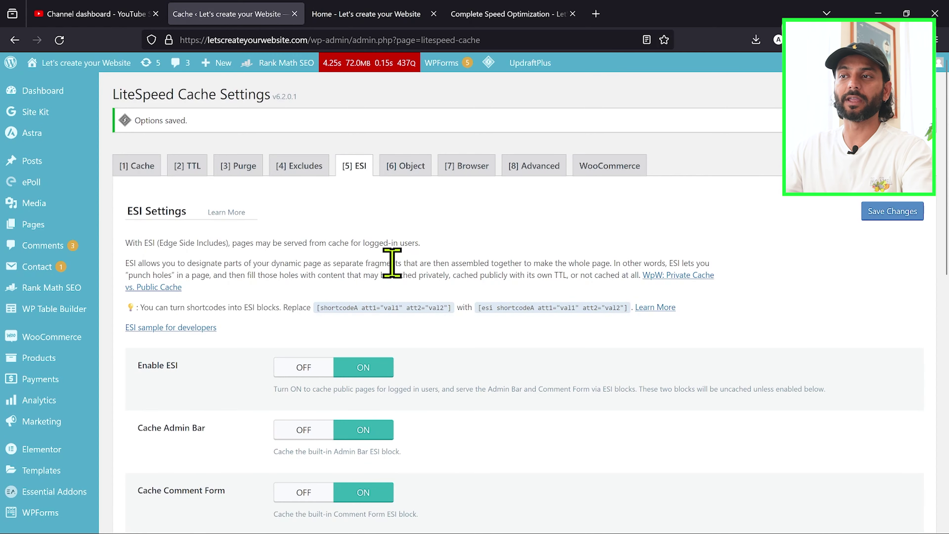
{"action": "scroll", "coordinate": [392, 263], "scroll_direction": "down", "scroll_amount": 2}
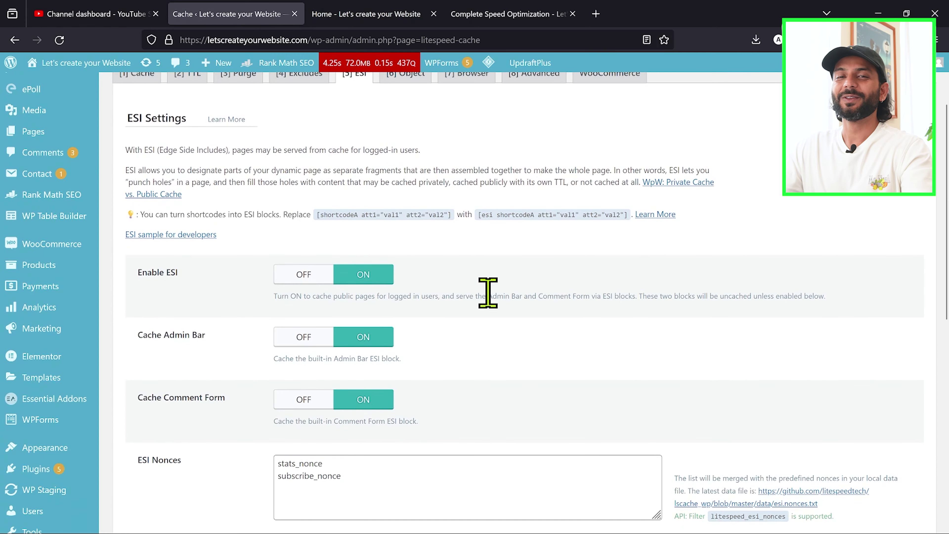
{"action": "scroll", "coordinate": [487, 292], "scroll_direction": "up", "scroll_amount": 1}
{"action": "scroll", "coordinate": [487, 292], "scroll_direction": "up", "scroll_amount": 1}
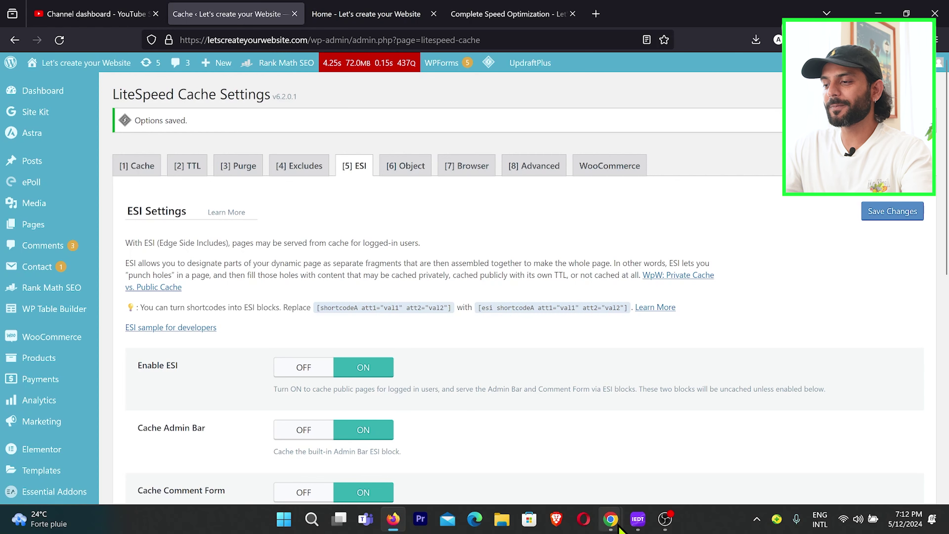
- Bring the Chrome window forward and reload the site's home page
{"action": "mouse_move", "coordinate": [612, 525]}
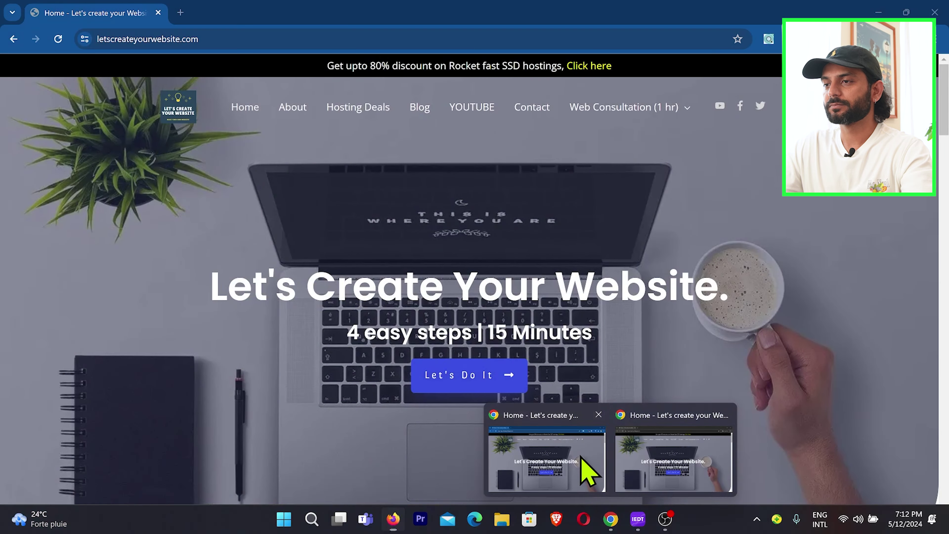
{"action": "left_click", "coordinate": [582, 458]}
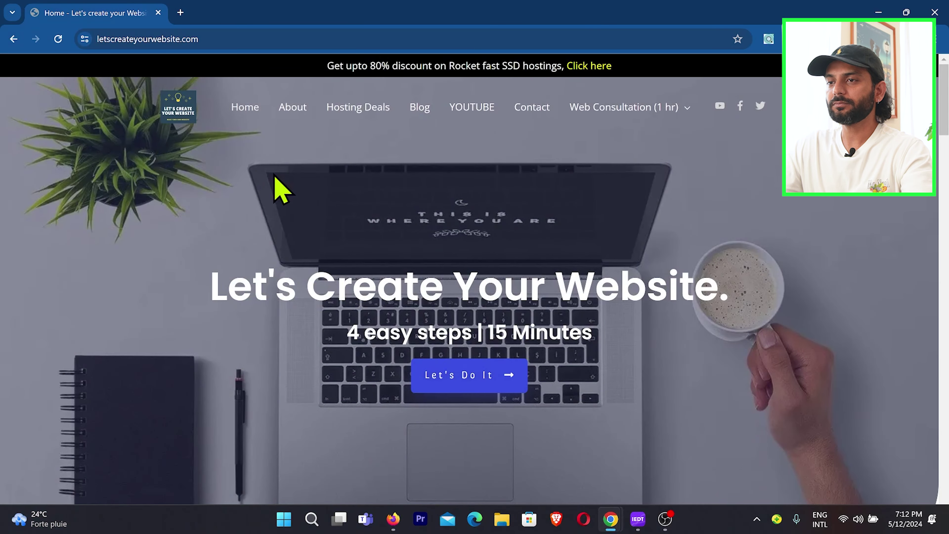
{"action": "left_click", "coordinate": [59, 39]}
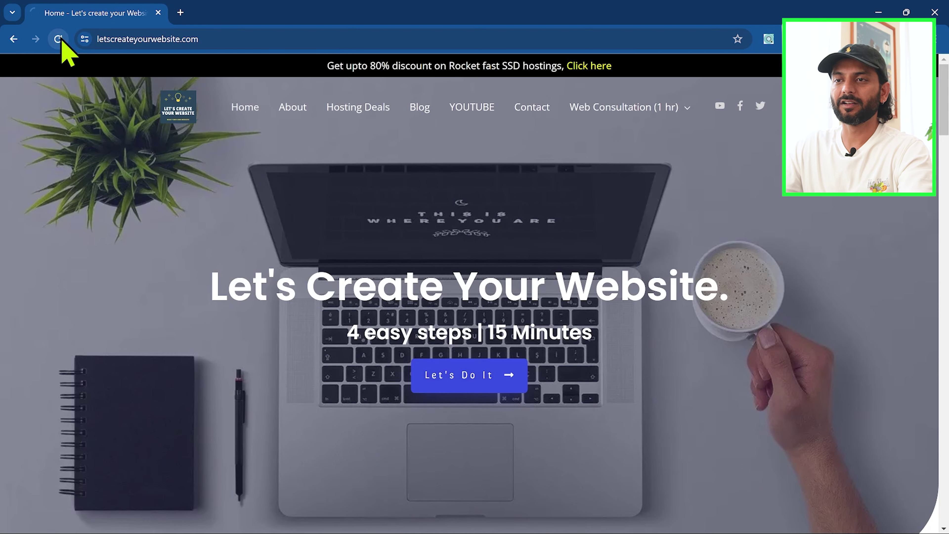
- Open the page's developer tools and scroll through the JavaScript errors in the Console
{"action": "right_click", "coordinate": [589, 221]}
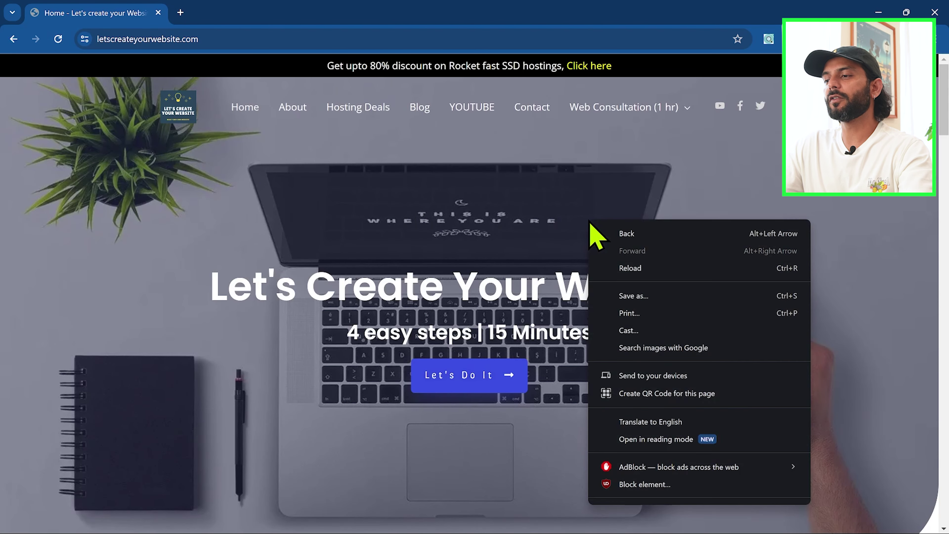
{"action": "scroll", "coordinate": [684, 448], "scroll_direction": "down", "scroll_amount": 1}
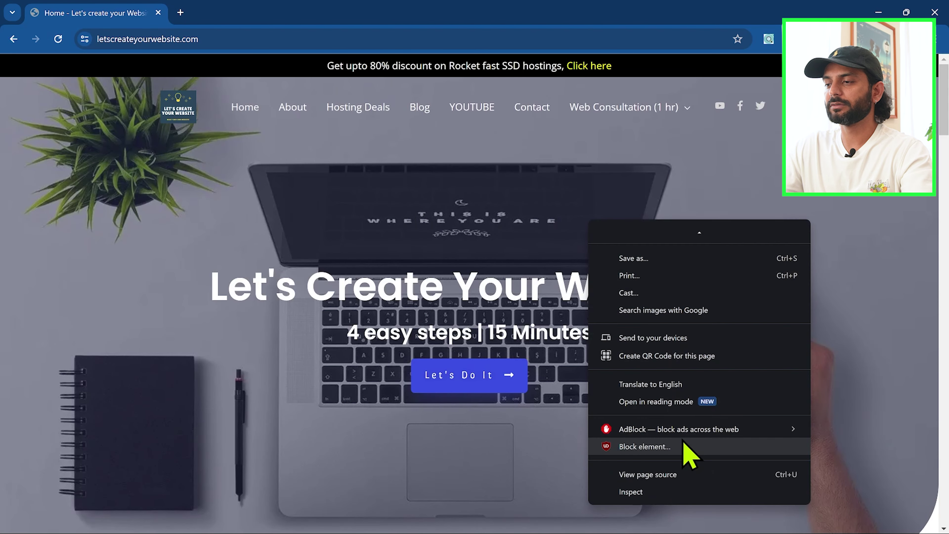
{"action": "left_click", "coordinate": [683, 491]}
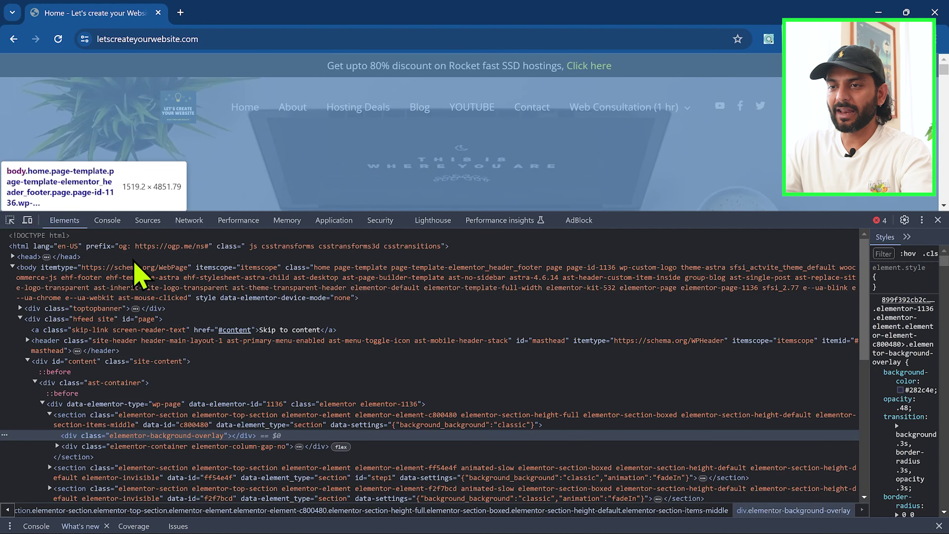
{"action": "left_click", "coordinate": [108, 222]}
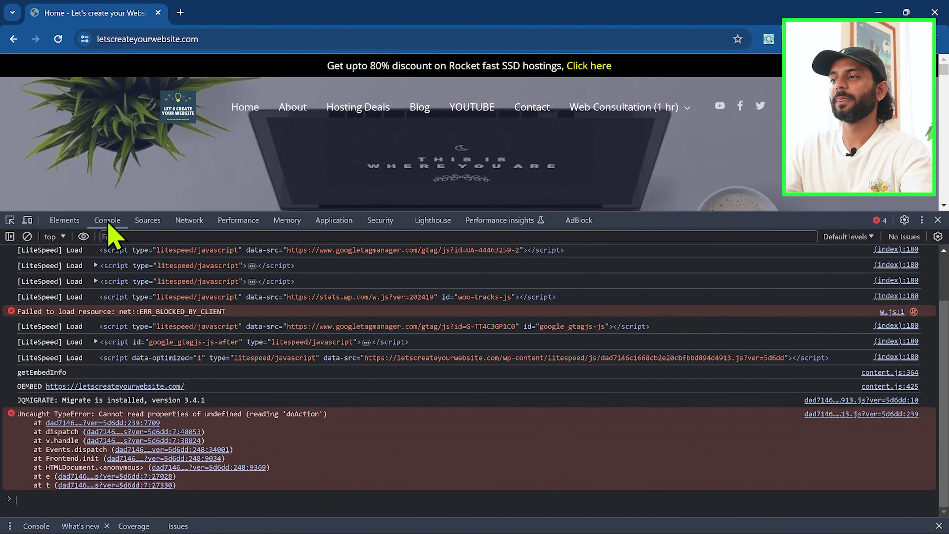
{"action": "scroll", "coordinate": [546, 349], "scroll_direction": "up", "scroll_amount": 2}
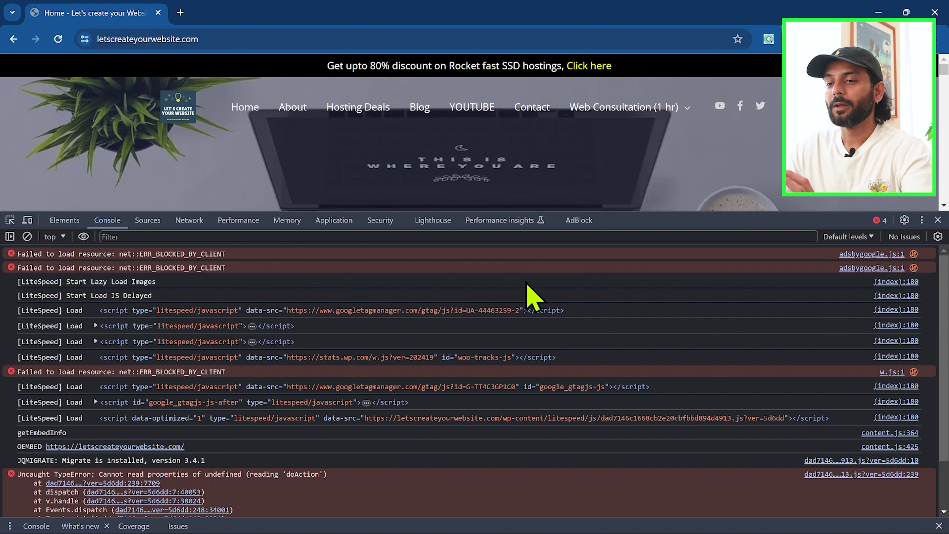
{"action": "scroll", "coordinate": [530, 295], "scroll_direction": "down", "scroll_amount": 3}
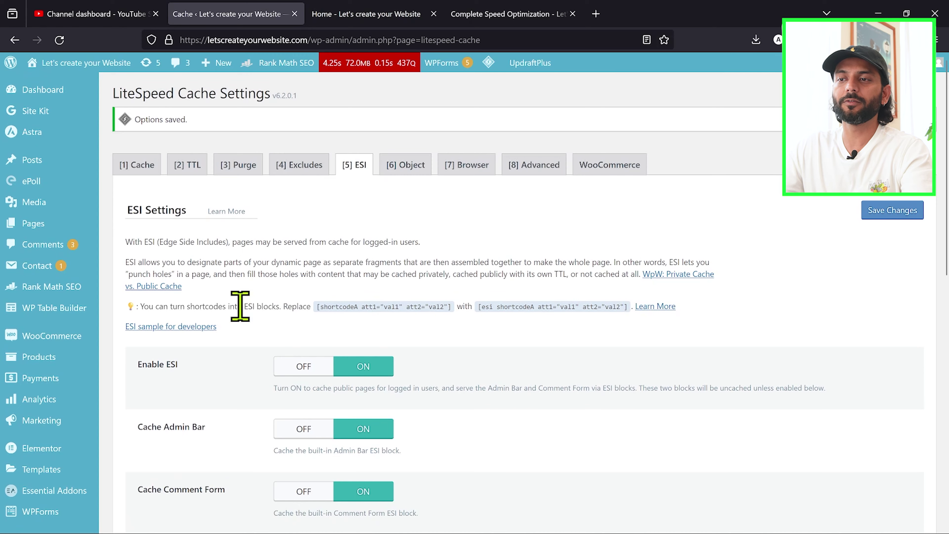
- Set JS Combine to OFF on the Page Optimization JS Settings tab and save, leaving JS Minify ON
{"action": "scroll", "coordinate": [240, 305], "scroll_direction": "down", "scroll_amount": 15}
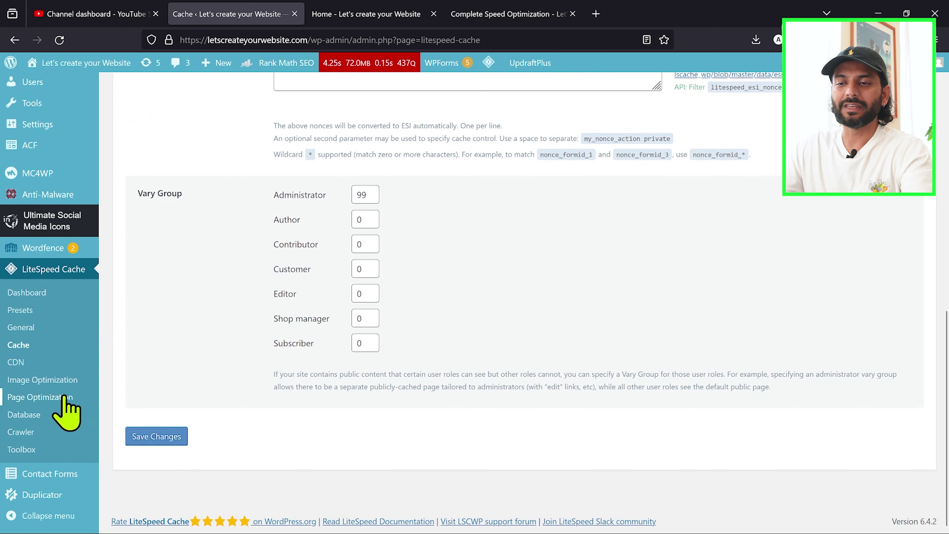
{"action": "left_click", "coordinate": [56, 397]}
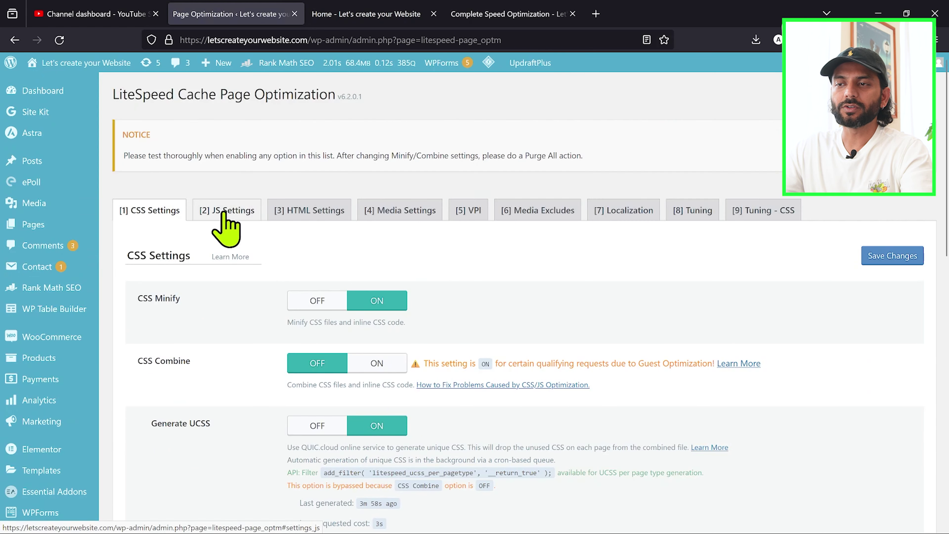
{"action": "left_click", "coordinate": [224, 213]}
{"action": "scroll", "coordinate": [402, 317], "scroll_direction": "down", "scroll_amount": 2}
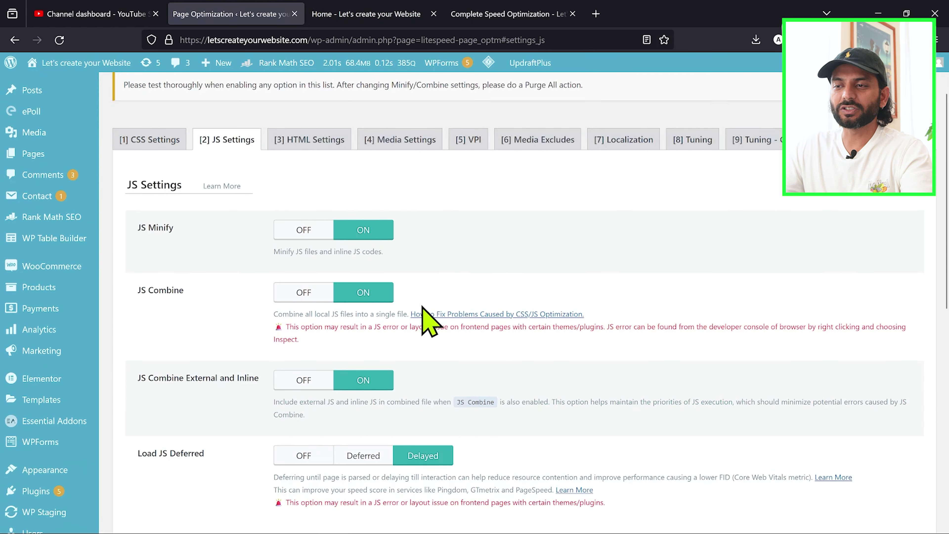
{"action": "left_click", "coordinate": [303, 292]}
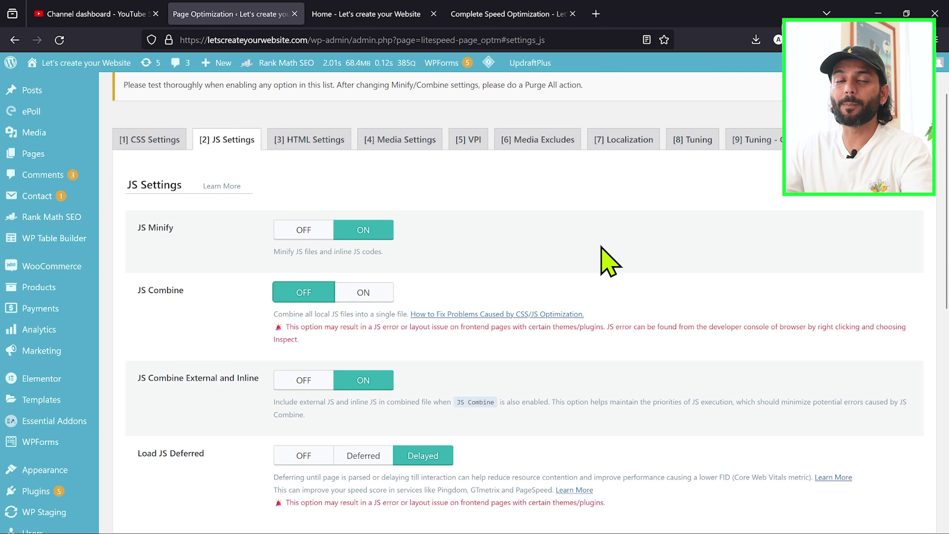
{"action": "left_click", "coordinate": [826, 204]}
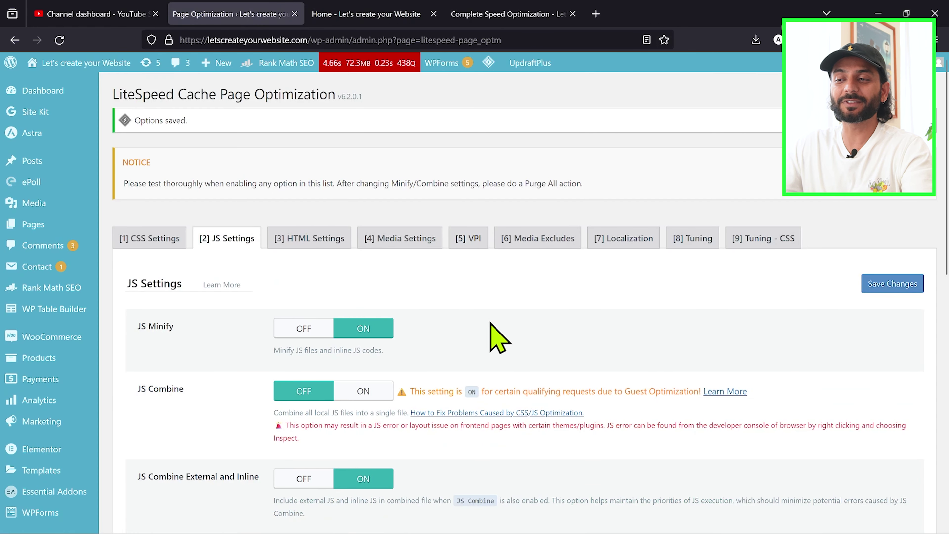
{"action": "scroll", "coordinate": [497, 338], "scroll_direction": "down", "scroll_amount": 2}
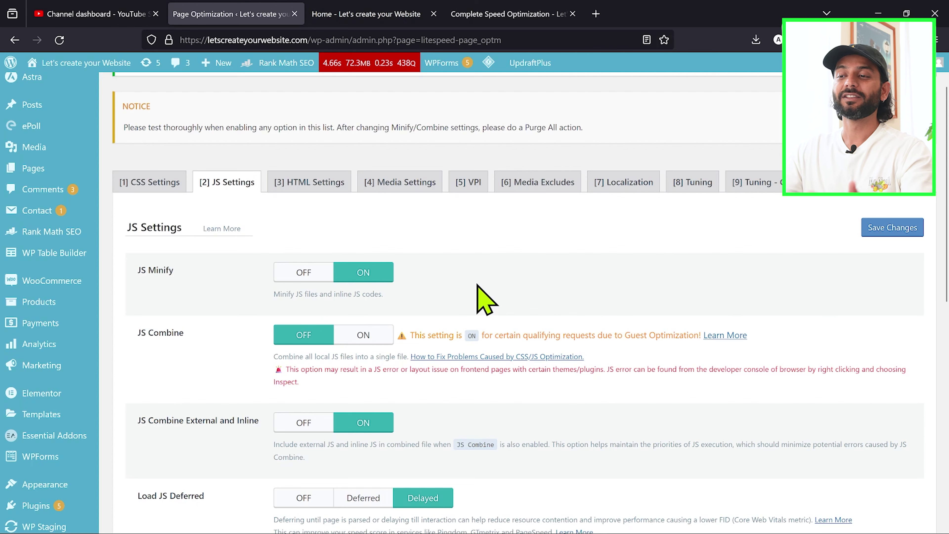
{"action": "scroll", "coordinate": [477, 288], "scroll_direction": "down", "scroll_amount": 1}
{"action": "scroll", "coordinate": [467, 284], "scroll_direction": "down", "scroll_amount": 2}
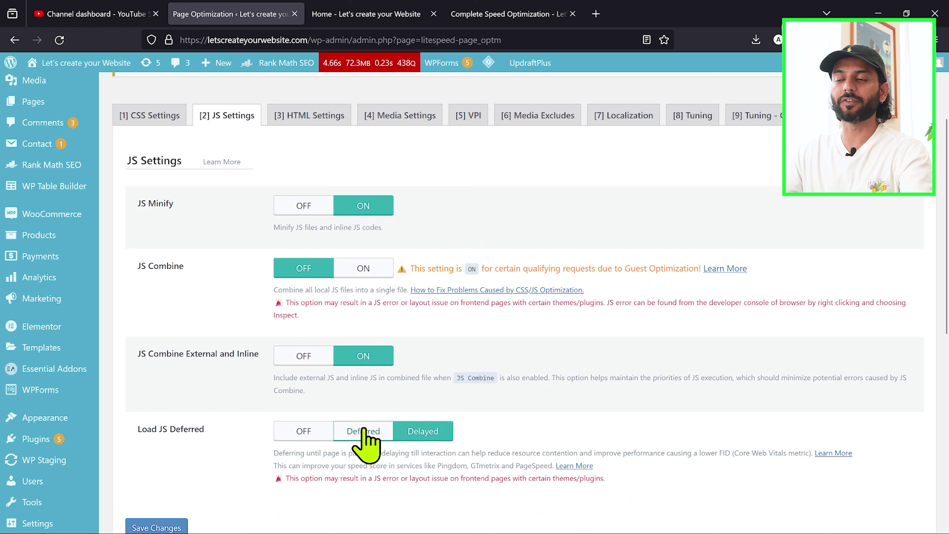
{"action": "scroll", "coordinate": [505, 215], "scroll_direction": "up", "scroll_amount": 1}
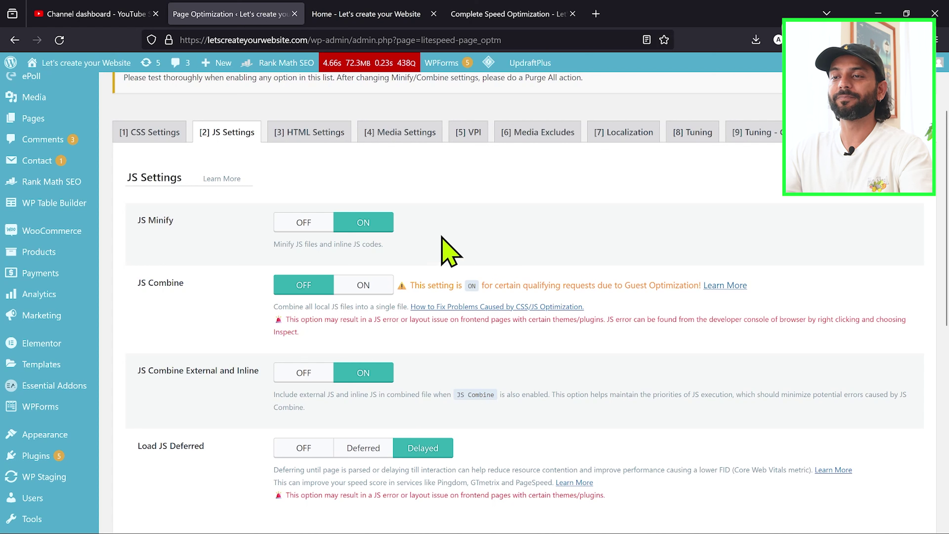
{"action": "left_click", "coordinate": [151, 133]}
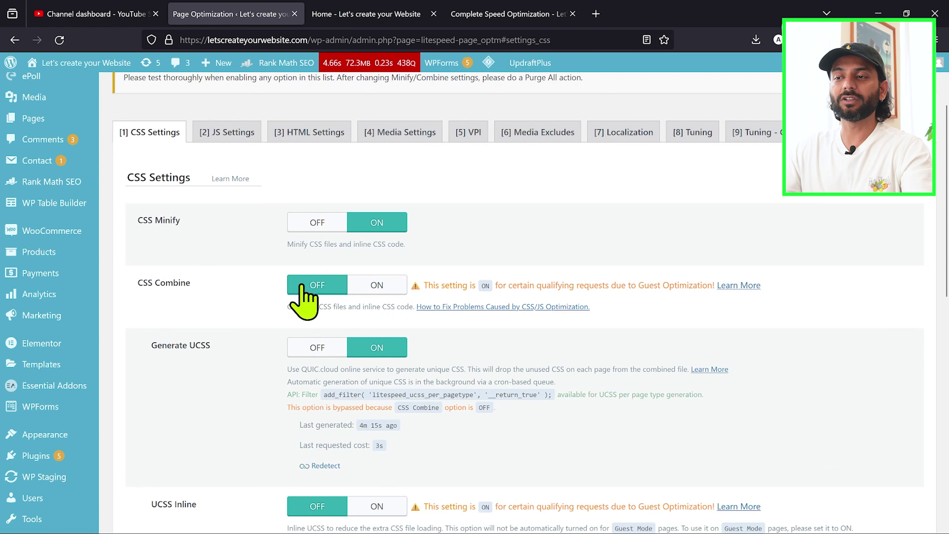
{"action": "left_click", "coordinate": [232, 131]}
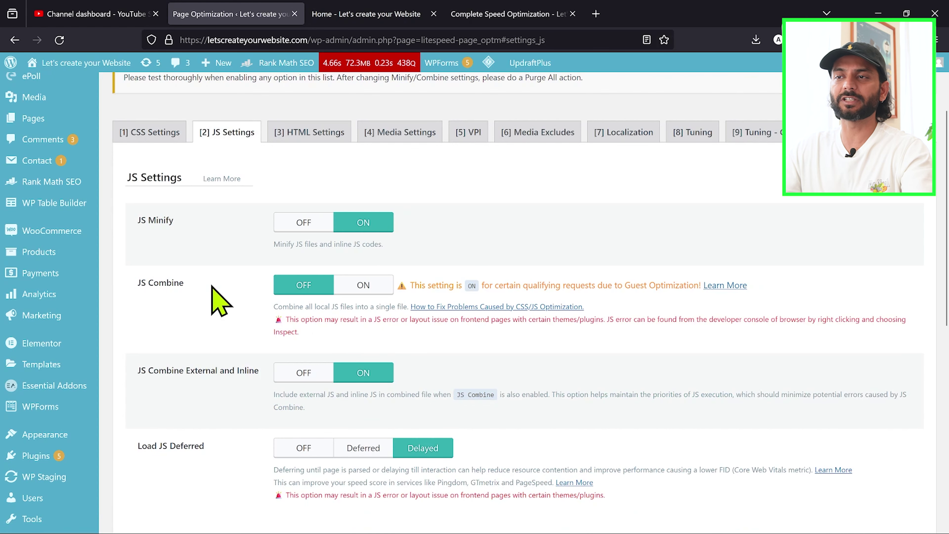
{"action": "mouse_move", "coordinate": [610, 529]}
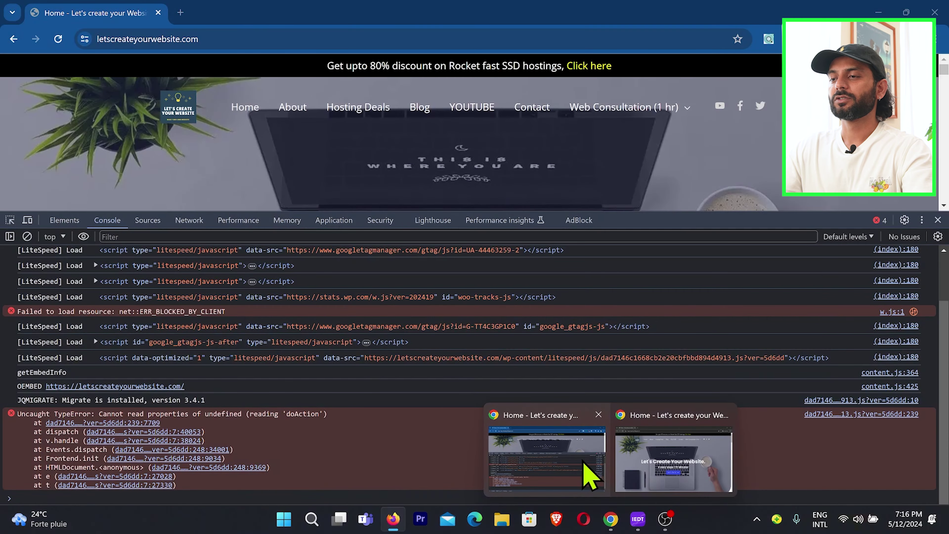
- Reload the site in Chrome to recheck the console errors, then return to WordPress admin
{"action": "left_click", "coordinate": [592, 477]}
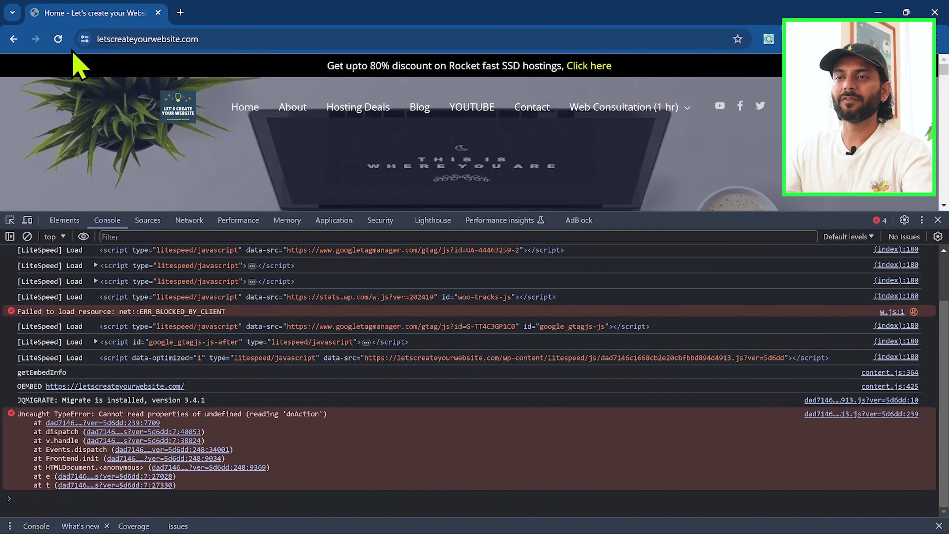
{"action": "left_click", "coordinate": [59, 39]}
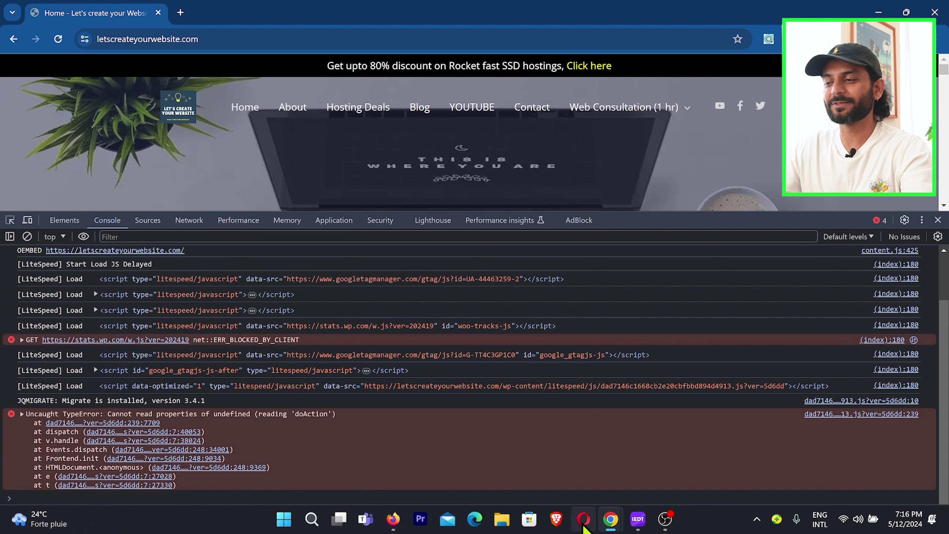
{"action": "left_click", "coordinate": [393, 518]}
- Purge all LiteSpeed caches from the admin bar, then go back to Page Optimization's JS Settings
{"action": "mouse_move", "coordinate": [488, 64]}
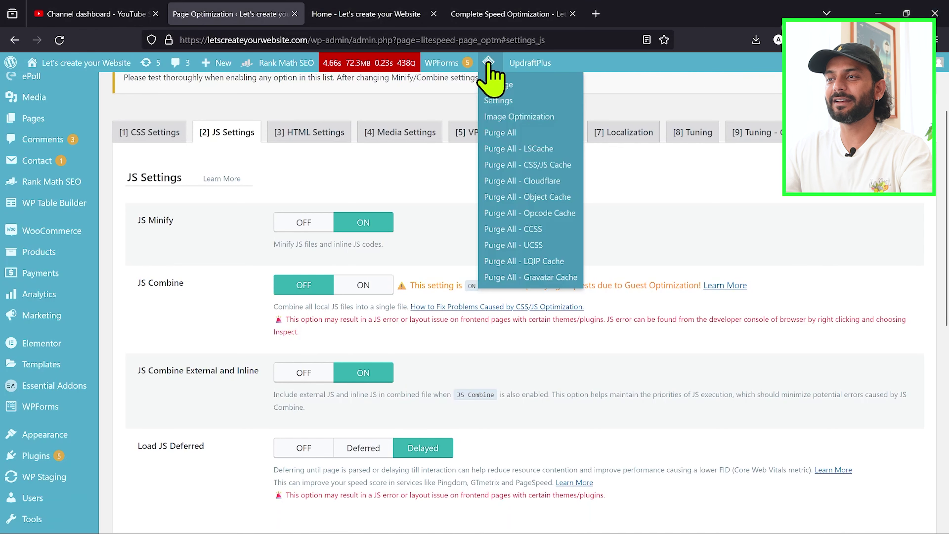
{"action": "left_click", "coordinate": [500, 133]}
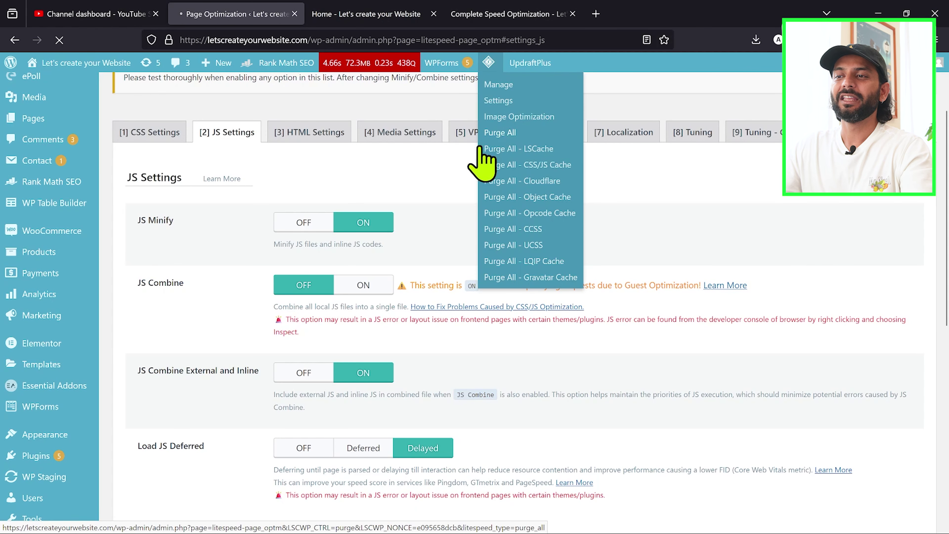
{"action": "left_click", "coordinate": [205, 275]}
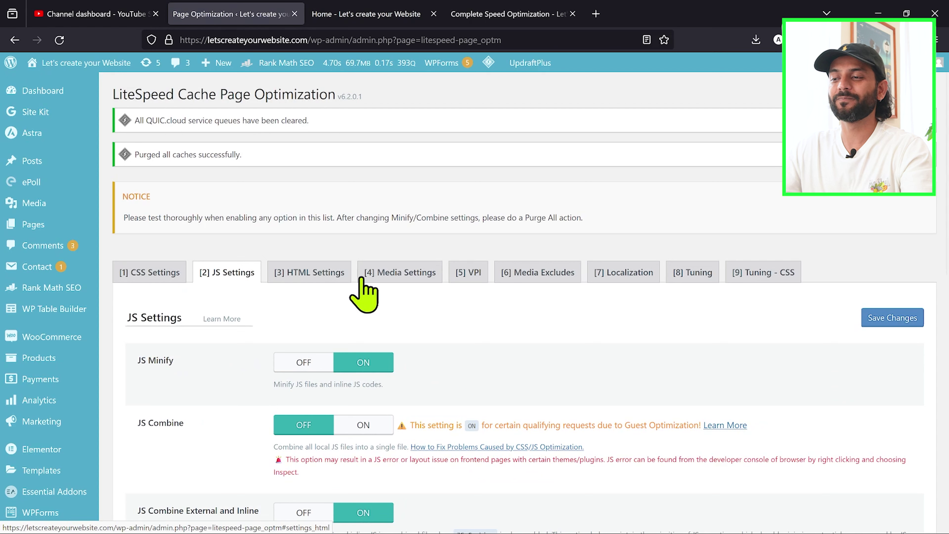
- Bring the Chrome window with the site forward and reload it twice to recheck console errors
{"action": "mouse_move", "coordinate": [610, 527]}
{"action": "left_click", "coordinate": [559, 454]}
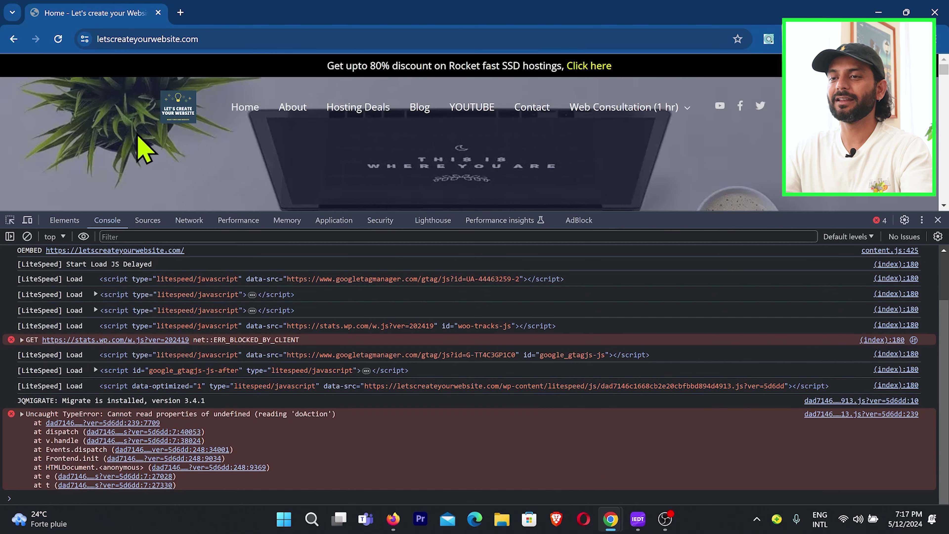
{"action": "left_click", "coordinate": [58, 39]}
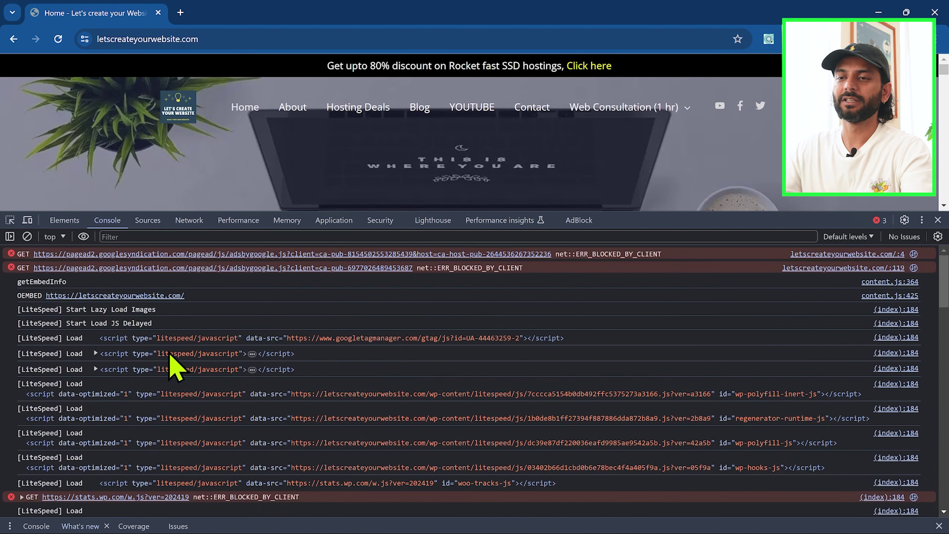
{"action": "left_click", "coordinate": [58, 39]}
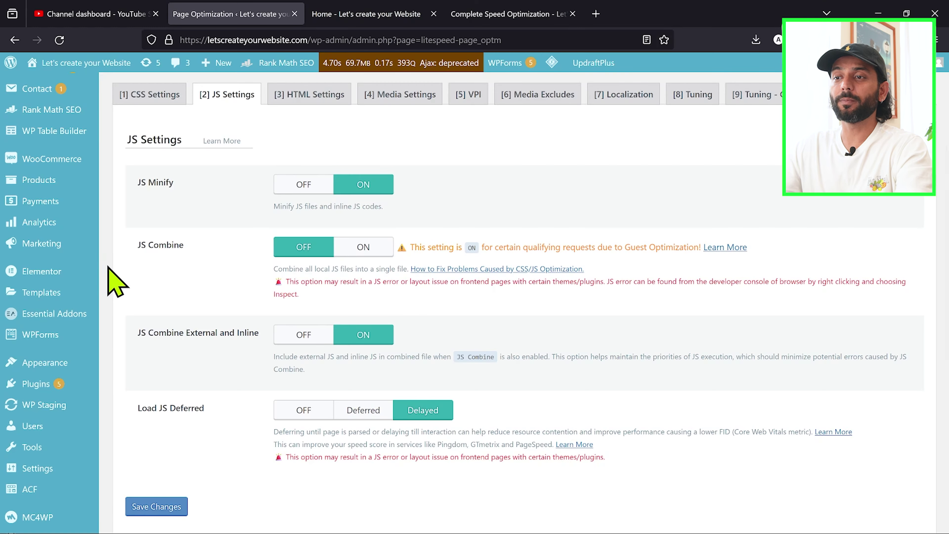
- Show Page Optimization's Tuning settings down to the JS Excludes box listing adsbygoogle.js
{"action": "mouse_move", "coordinate": [369, 529]}
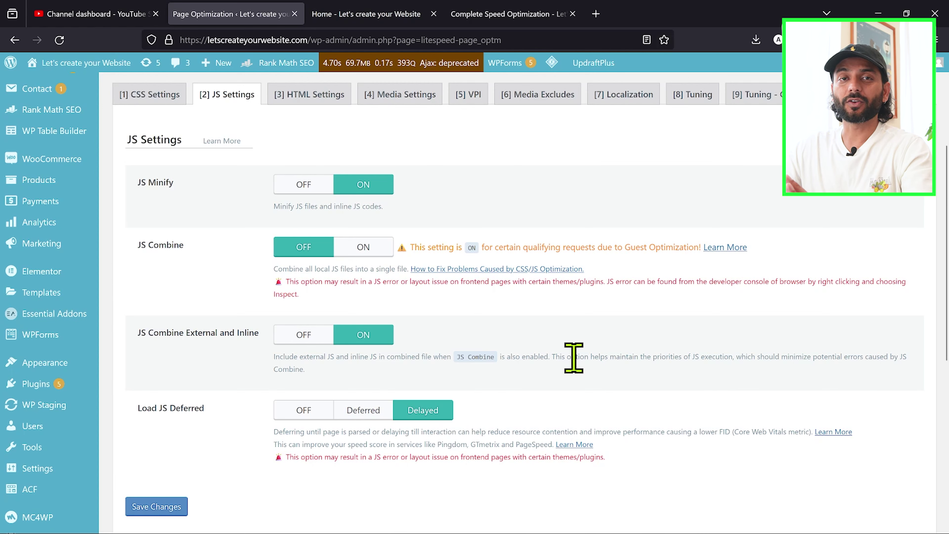
{"action": "scroll", "coordinate": [573, 358], "scroll_direction": "up", "scroll_amount": 2}
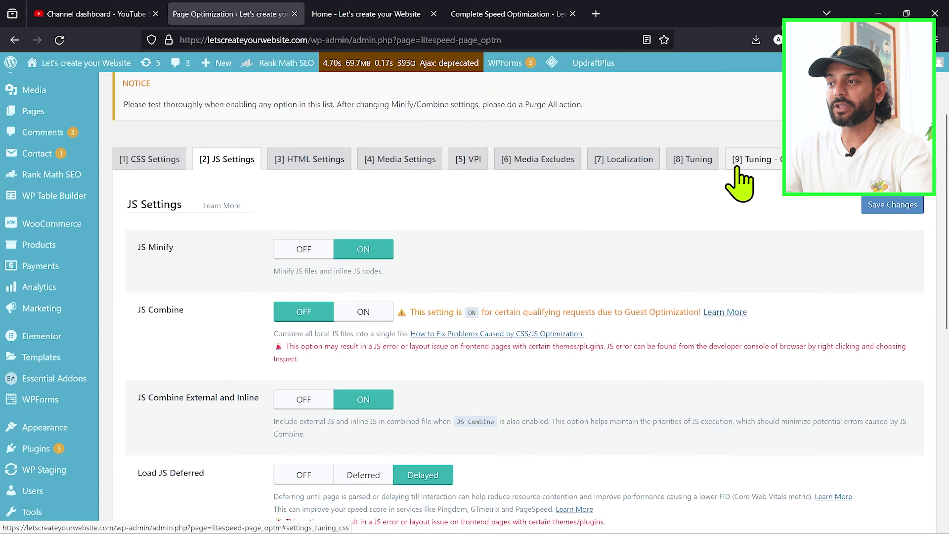
{"action": "left_click", "coordinate": [691, 164]}
{"action": "scroll", "coordinate": [589, 240], "scroll_direction": "down", "scroll_amount": 4}
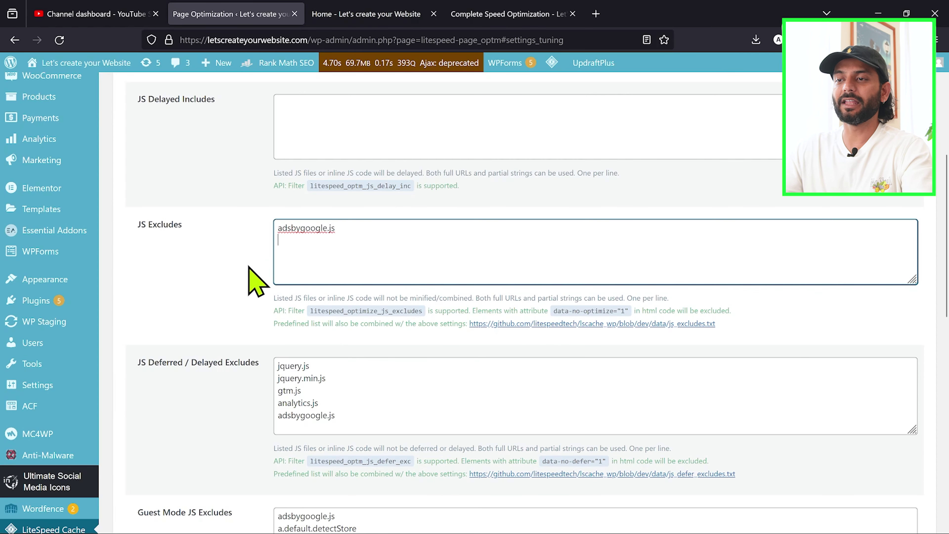